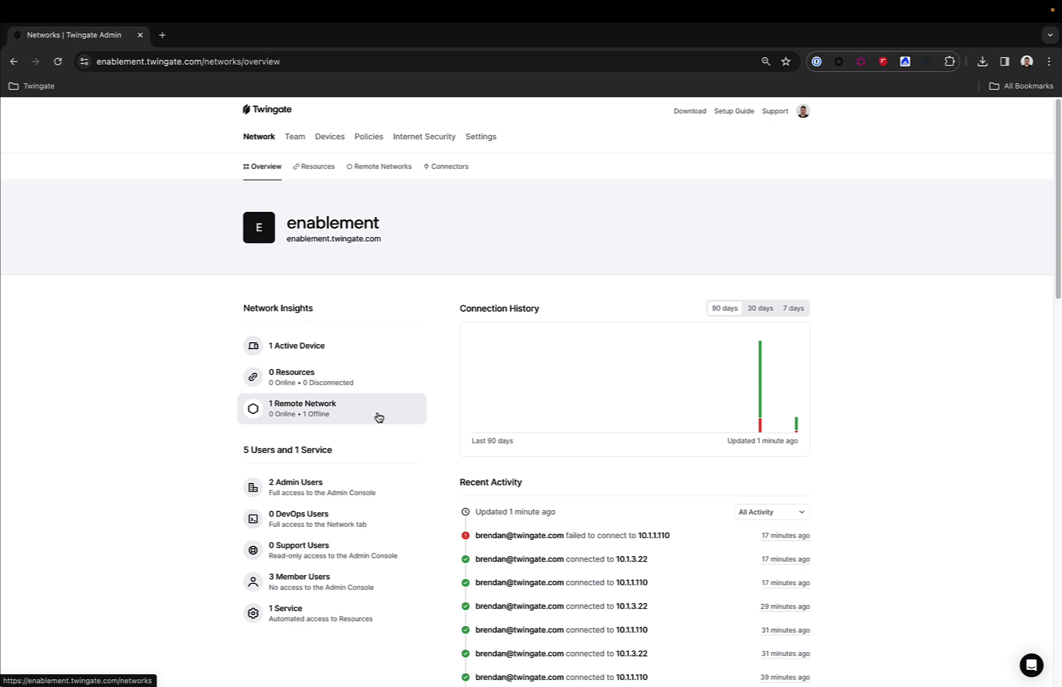
# - Open the cinnamon-wombat connector's deployment page under the My AWS remote network
pyautogui.click(375, 168)
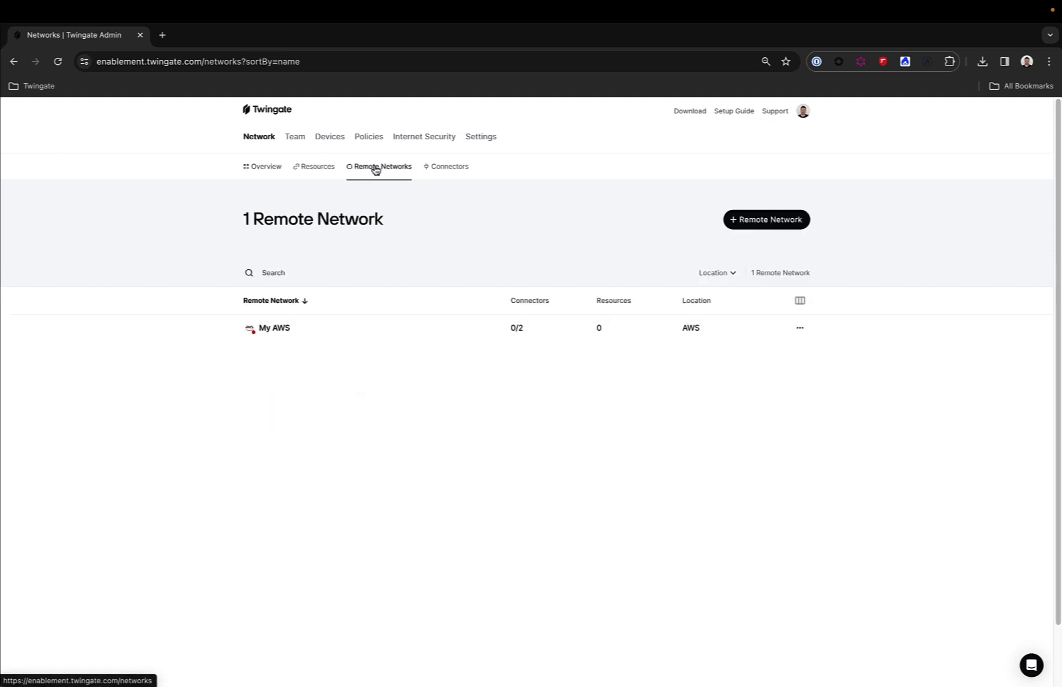
pyautogui.click(277, 328)
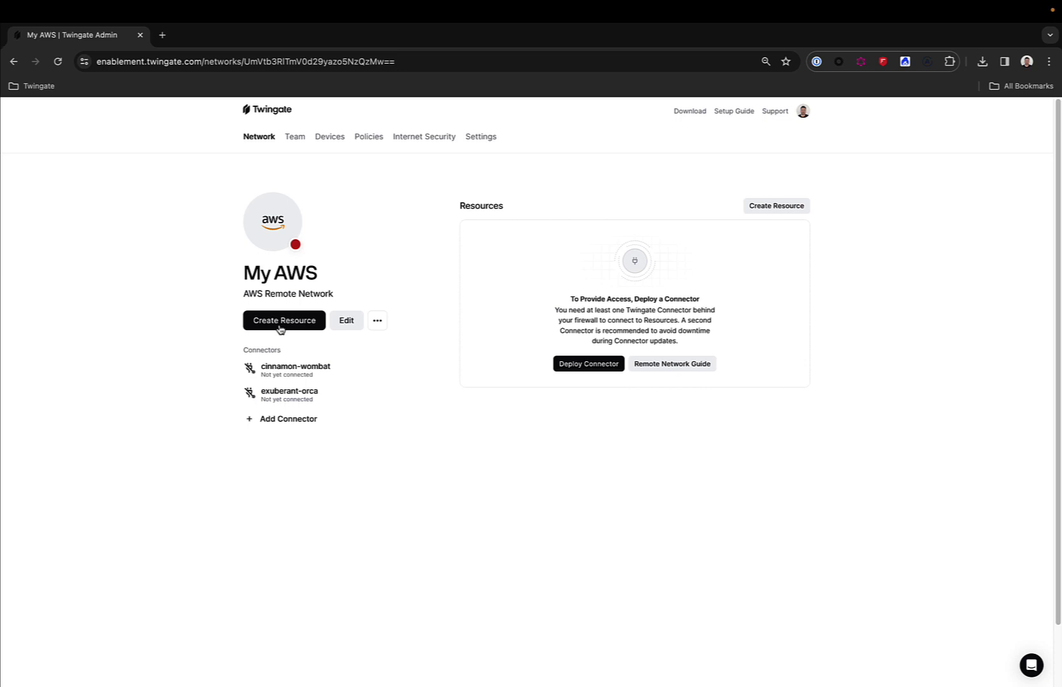
pyautogui.click(296, 368)
# - Wait for cinnamon-wombat to show Connected, then check the Twingate client's status menu
pyautogui.moveTo(295, 369)
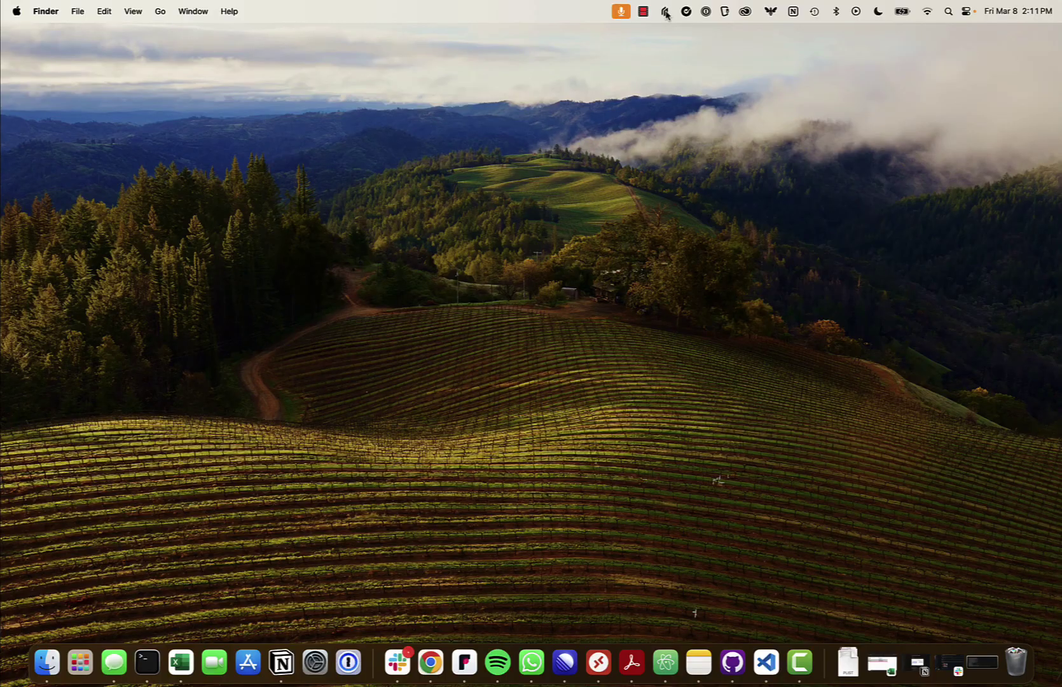
pyautogui.click(663, 11)
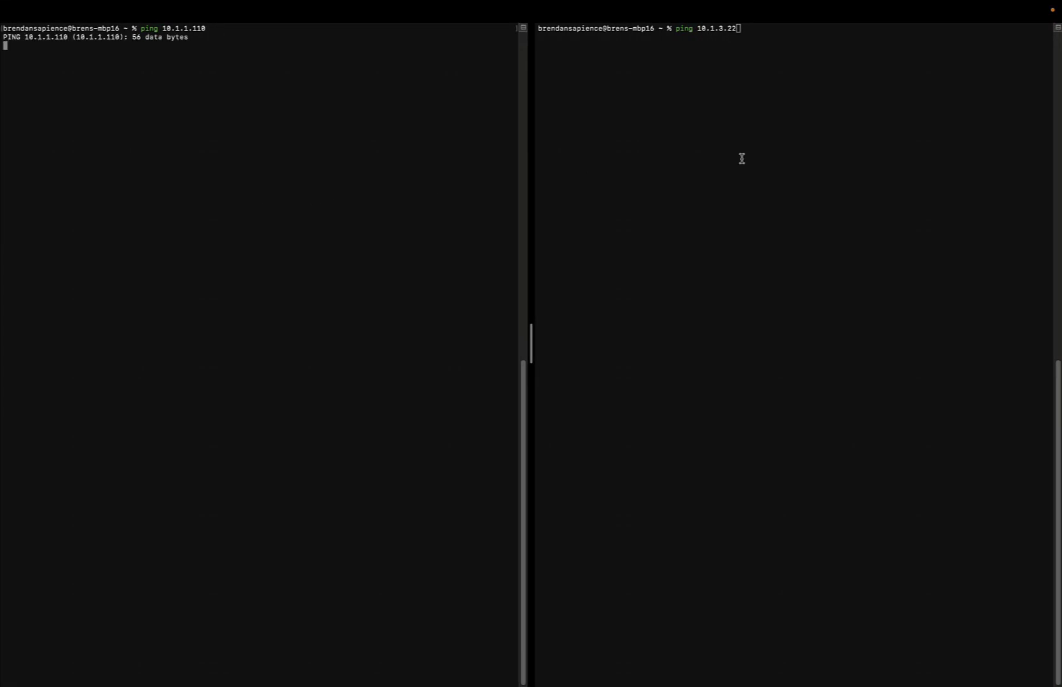
# - Run pings to 10.1.1.110 and 10.1.3.22 in the two terminal panes
pyautogui.click(741, 159)
pyautogui.press('Return')
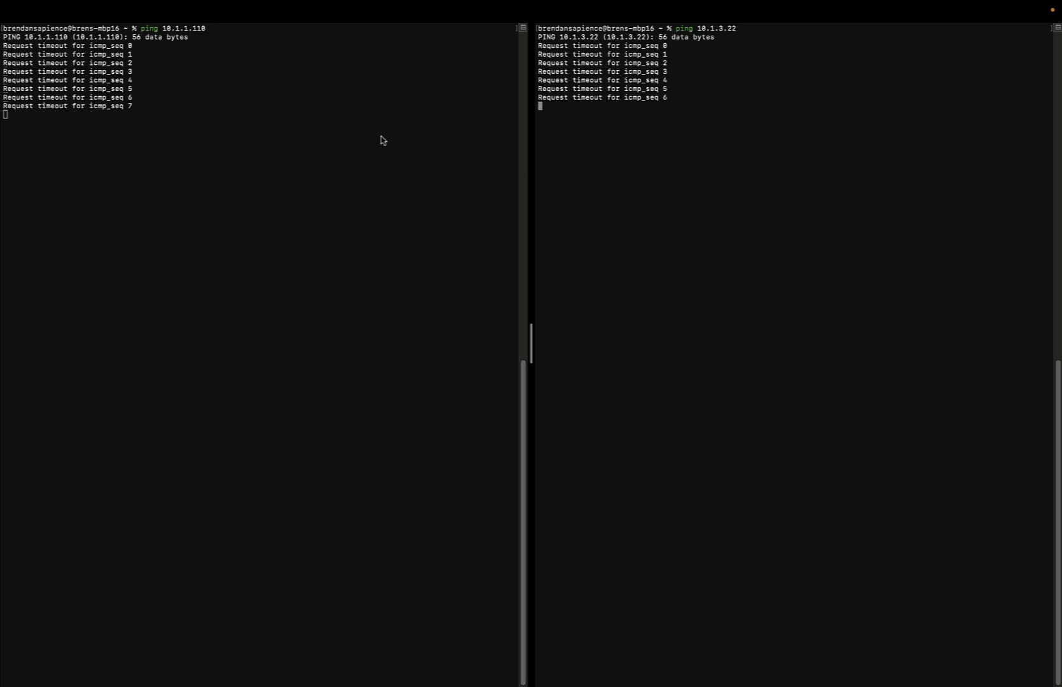
pyautogui.hotkey('ctrl', 'Right')
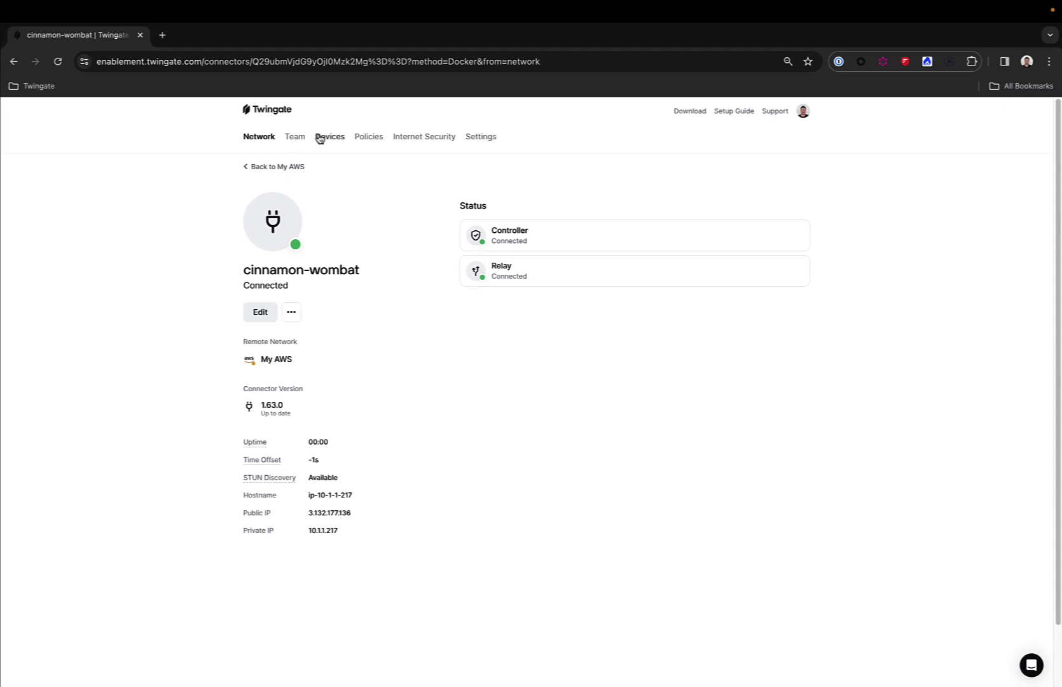
# - Start a new resource labelled subnet with address 10.1.0.0/16
pyautogui.click(273, 170)
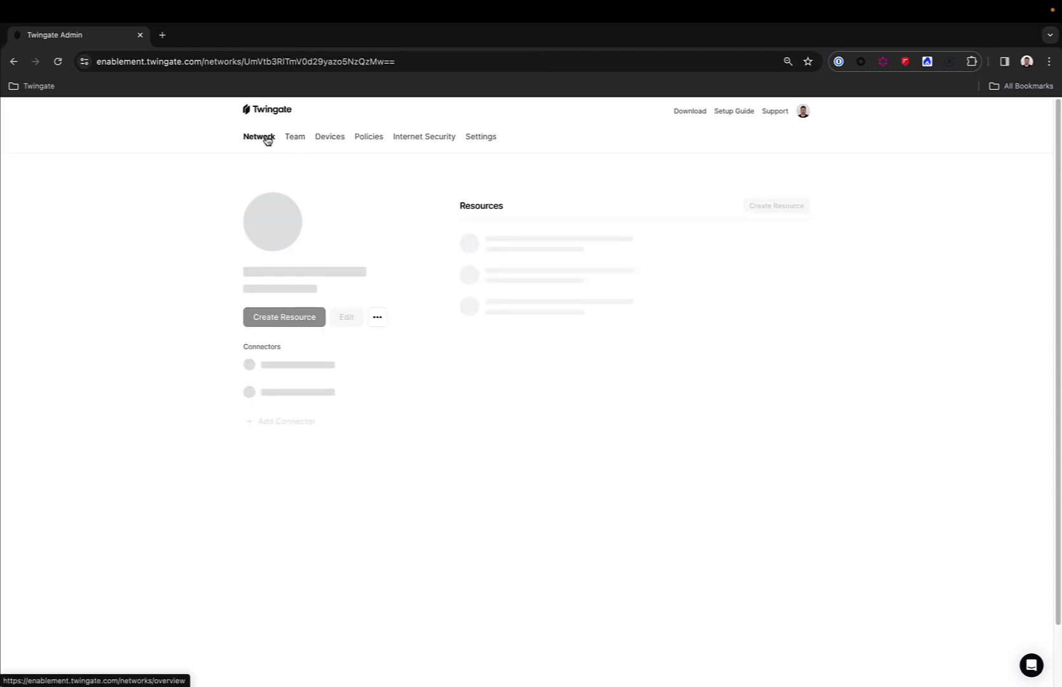
pyautogui.click(267, 138)
pyautogui.click(777, 220)
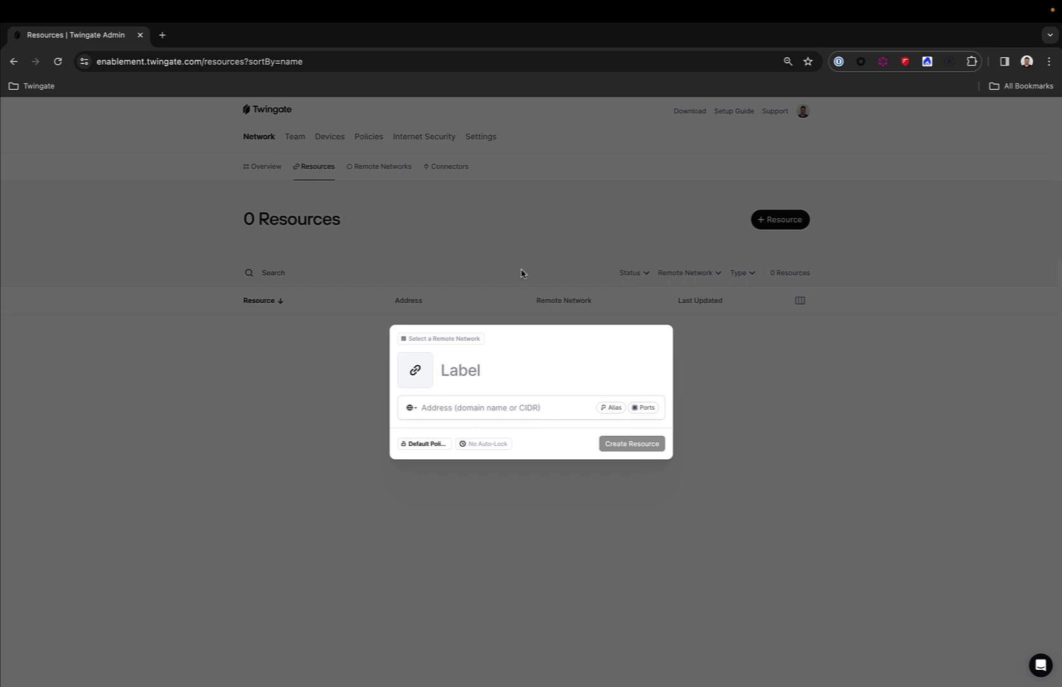
pyautogui.write('subnet')
pyautogui.click(482, 409)
pyautogui.write('10.1.0.0')
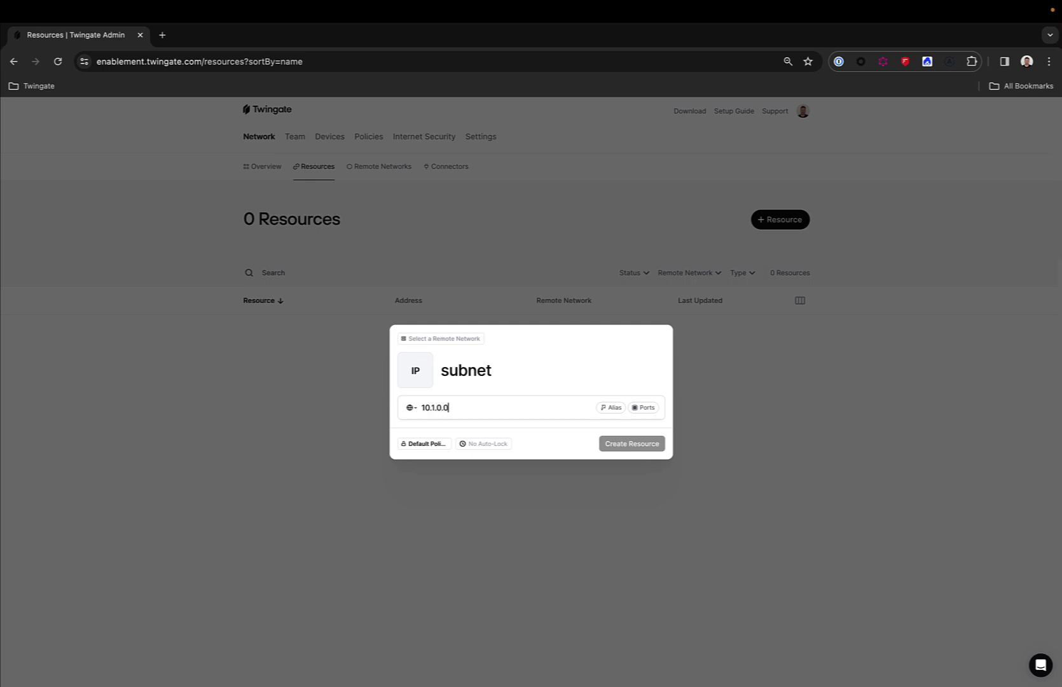
pyautogui.write('/16')
# - Assign the subnet resource to My AWS, create it, and grant Everyone access
pyautogui.click(438, 339)
pyautogui.click(436, 359)
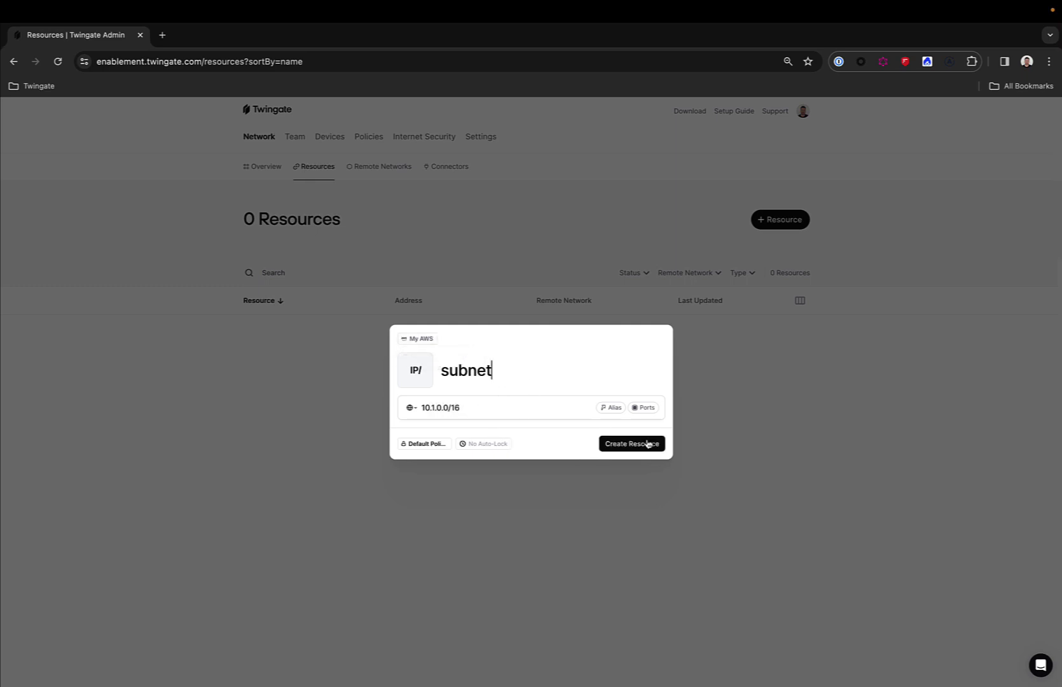
pyautogui.click(621, 448)
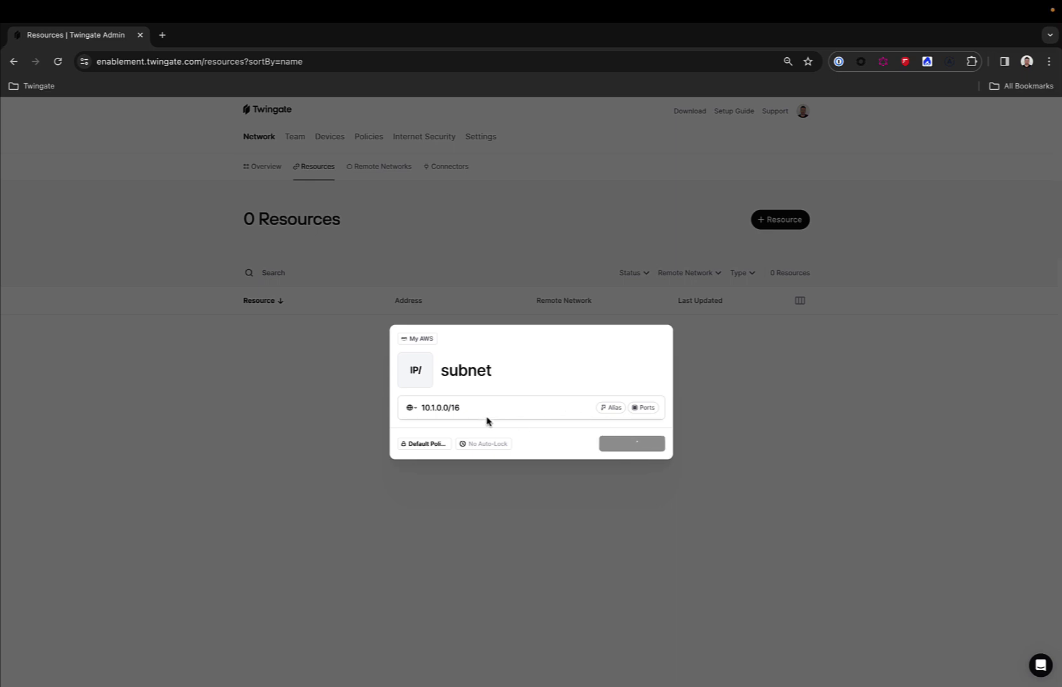
pyautogui.click(661, 333)
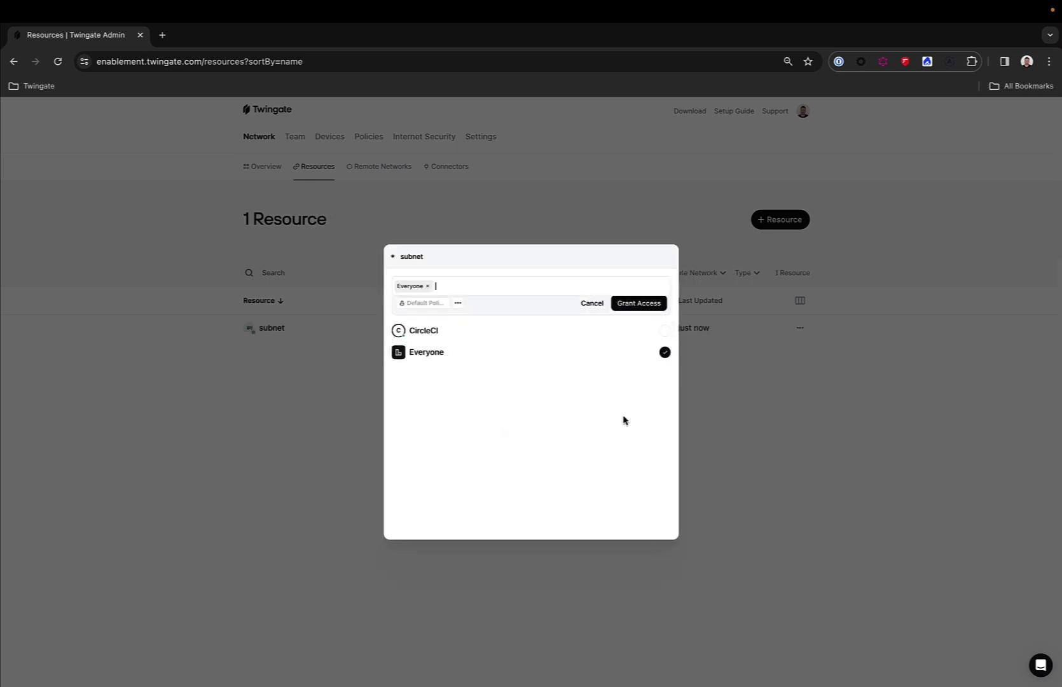
pyautogui.click(634, 307)
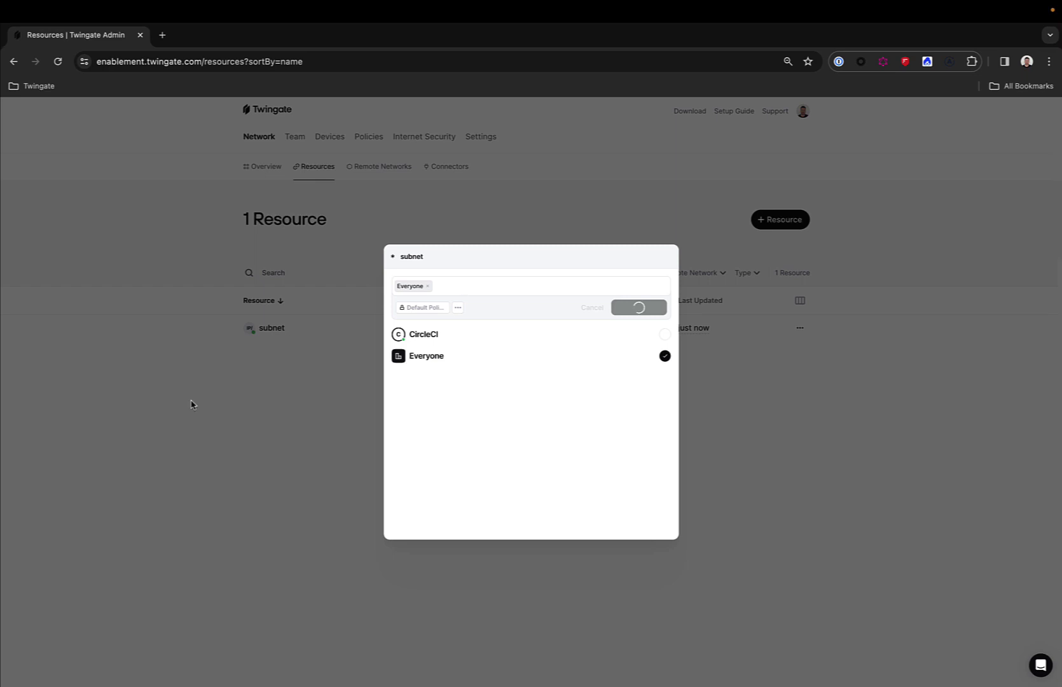
# - Switch to the terminals to see both pings now getting replies
pyautogui.hotkey('ctrl', 'Right')
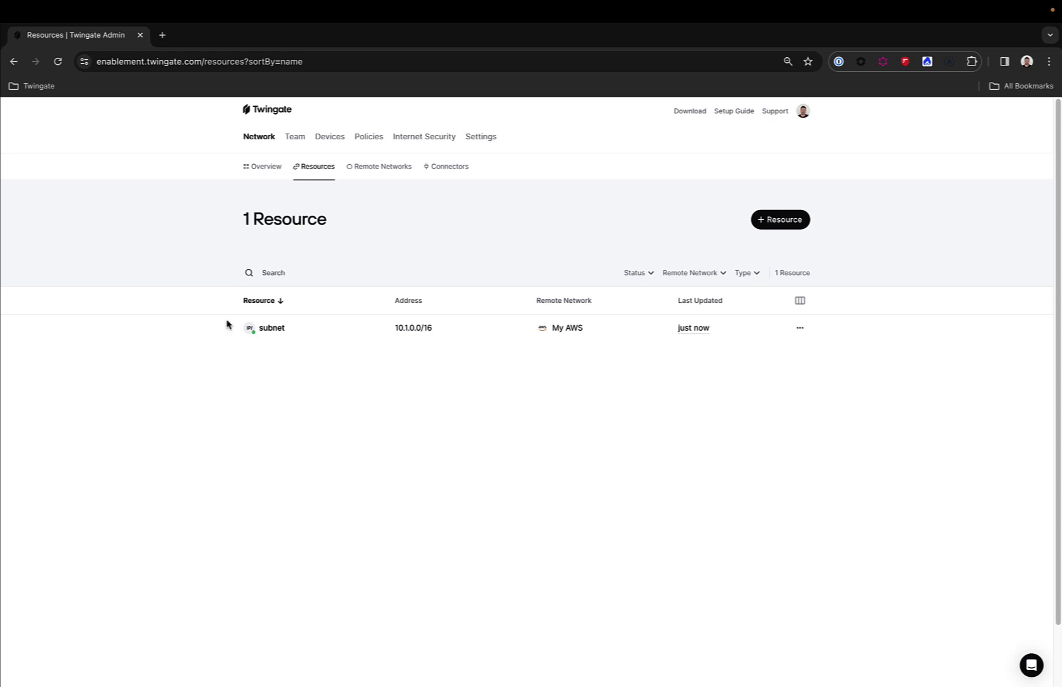
# - Change the subnet resource's address to 10.1.1.110 and add the alias mywindows.int
pyautogui.click(274, 335)
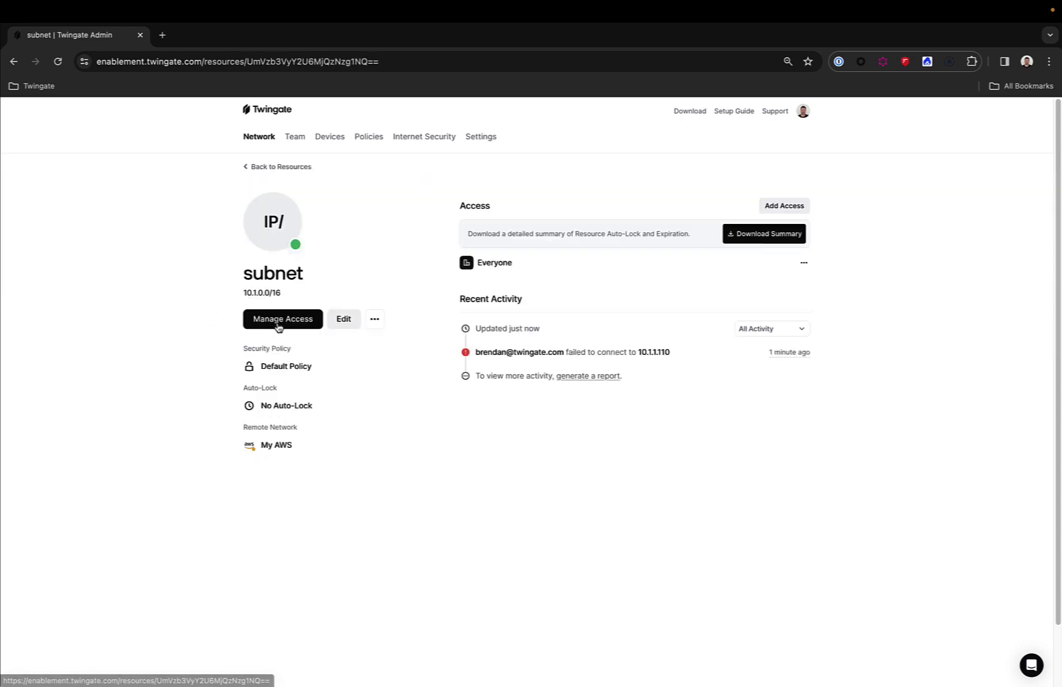
pyautogui.click(343, 322)
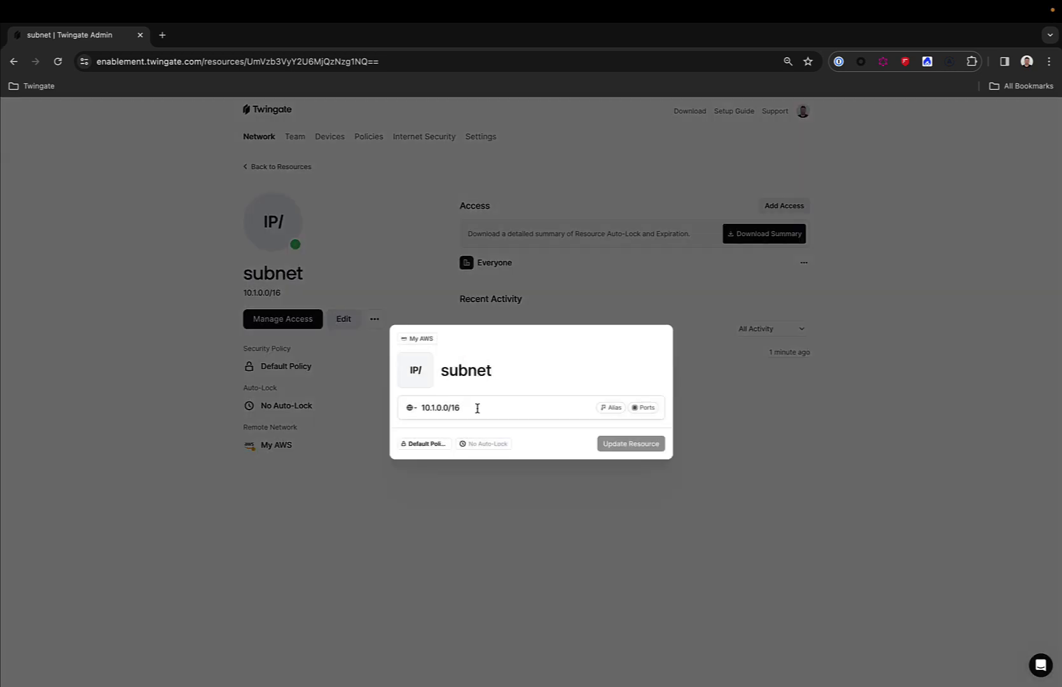
pyautogui.moveTo(466, 408); pyautogui.dragTo(437, 408)
pyautogui.write('1.110')
pyautogui.click(612, 407)
pyautogui.click(478, 424)
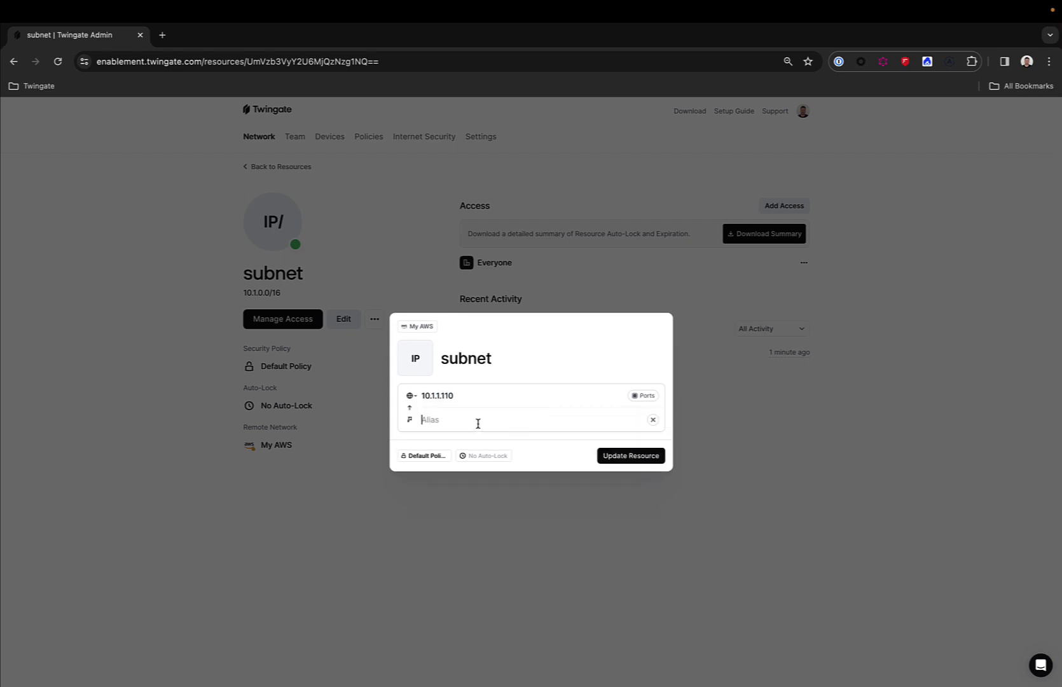
pyautogui.write('mywindows.int')
pyautogui.click(624, 460)
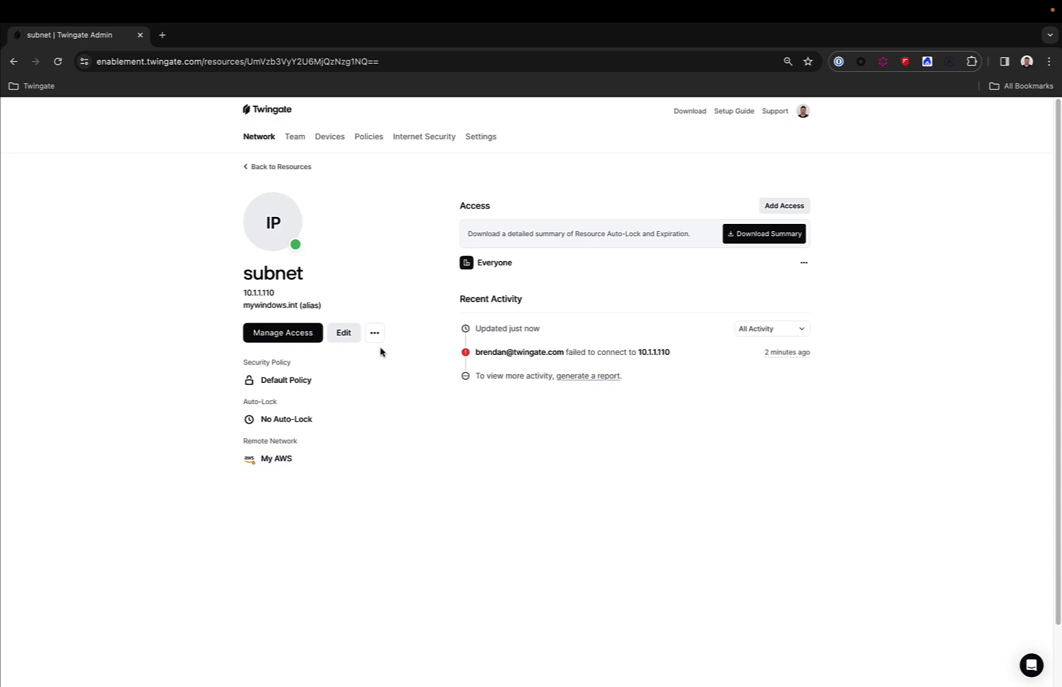
# - Replace the left pane's ping to 10.1.1.110 with a ping to mywindows.int
pyautogui.hotkey('ctrl', 'Right')
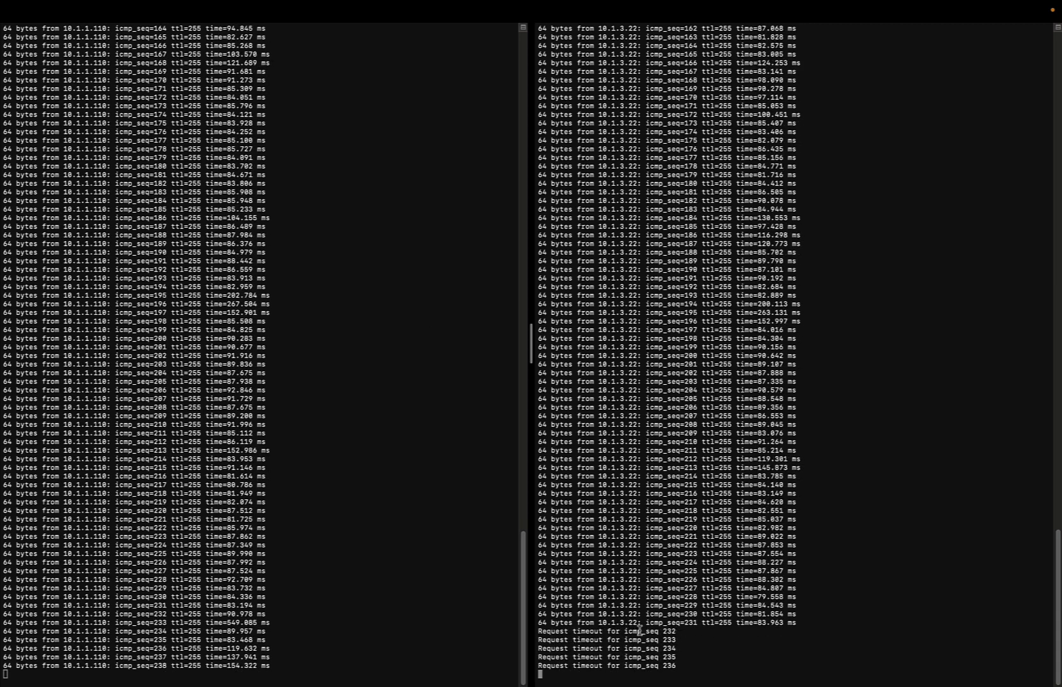
pyautogui.click(351, 483)
pyautogui.hotkey('ctrl', 'c')
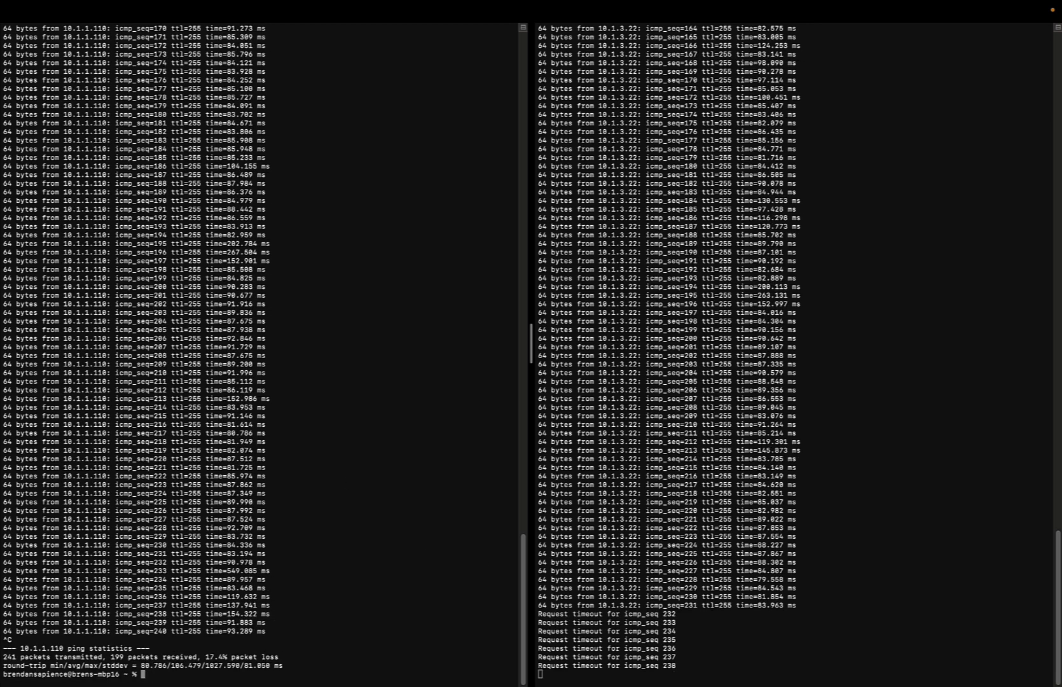
pyautogui.press('Up')
pyautogui.press('BackSpace')
pyautogui.press('BackSpace')
pyautogui.press('BackSpace')
pyautogui.press('BackSpace')
pyautogui.press('BackSpace')
pyautogui.press('BackSpace')
pyautogui.press('BackSpace')
pyautogui.press('BackSpace')
pyautogui.press('BackSpace')
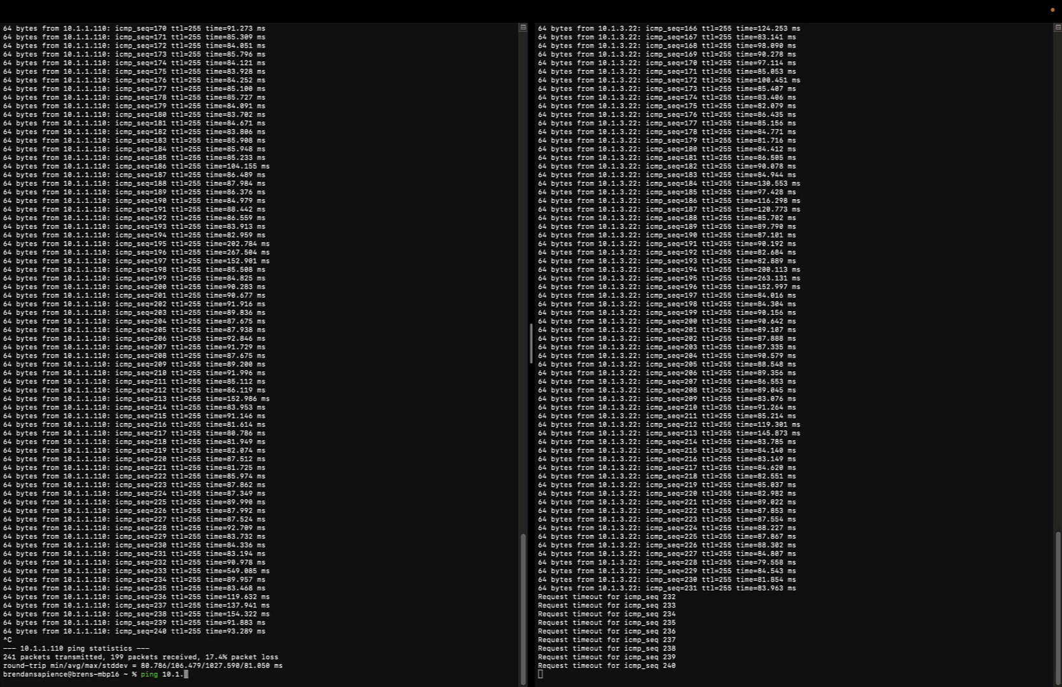
pyautogui.press('BackSpace')
pyautogui.write('mywindows.')
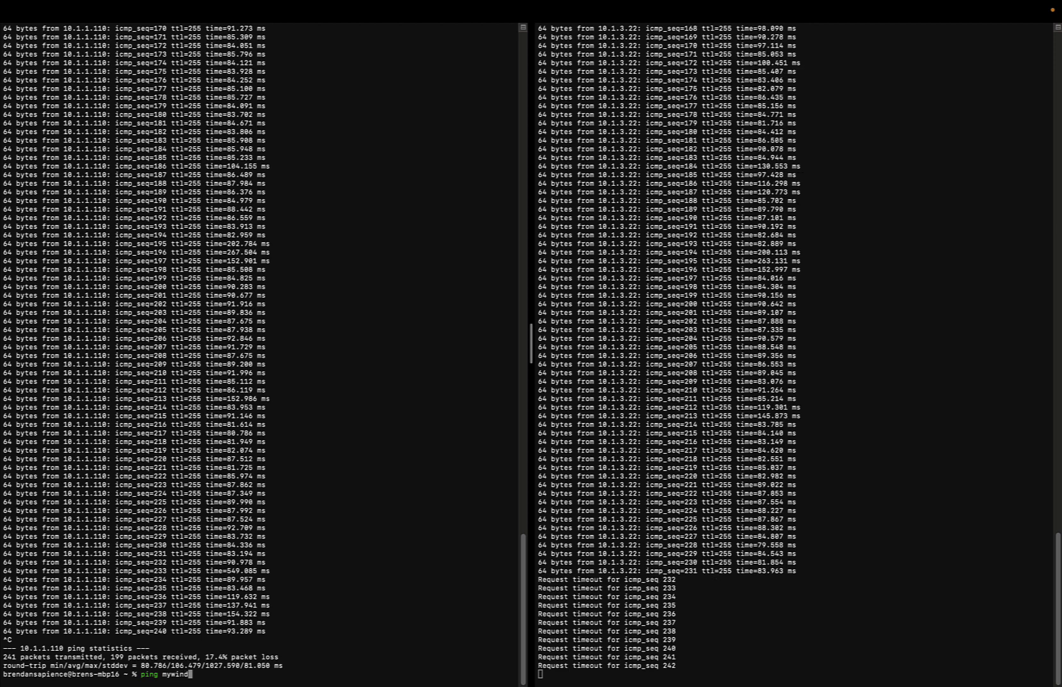
pyautogui.write('int')
pyautogui.press('Return')
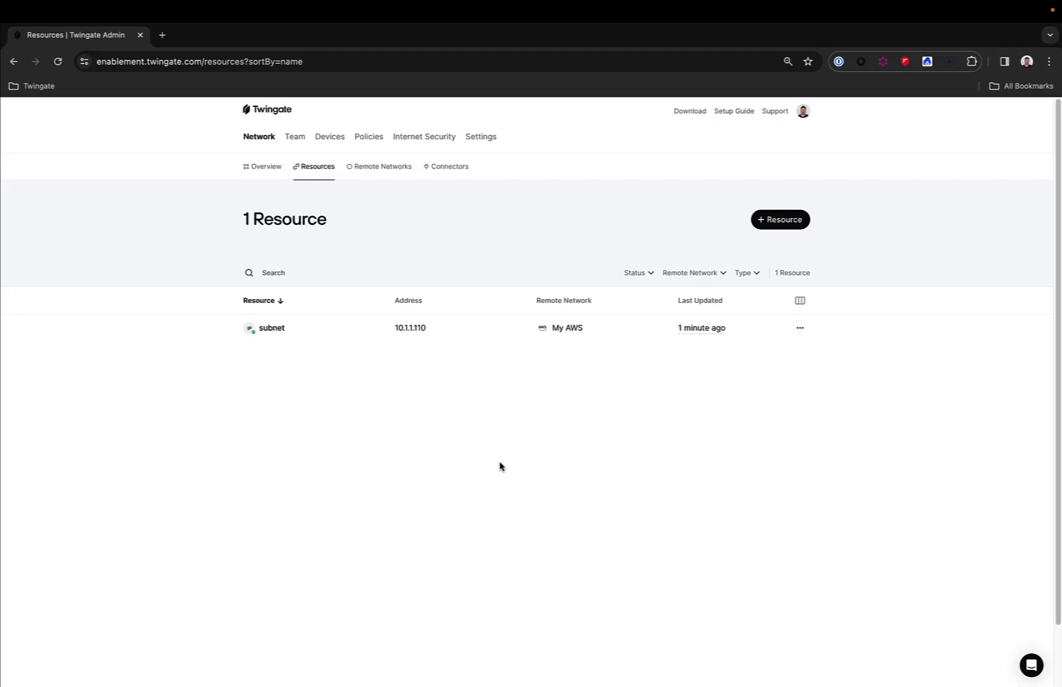
# - Back in the browser, view the Identity Provider page under Settings
pyautogui.press('super+Tab')
pyautogui.click(481, 137)
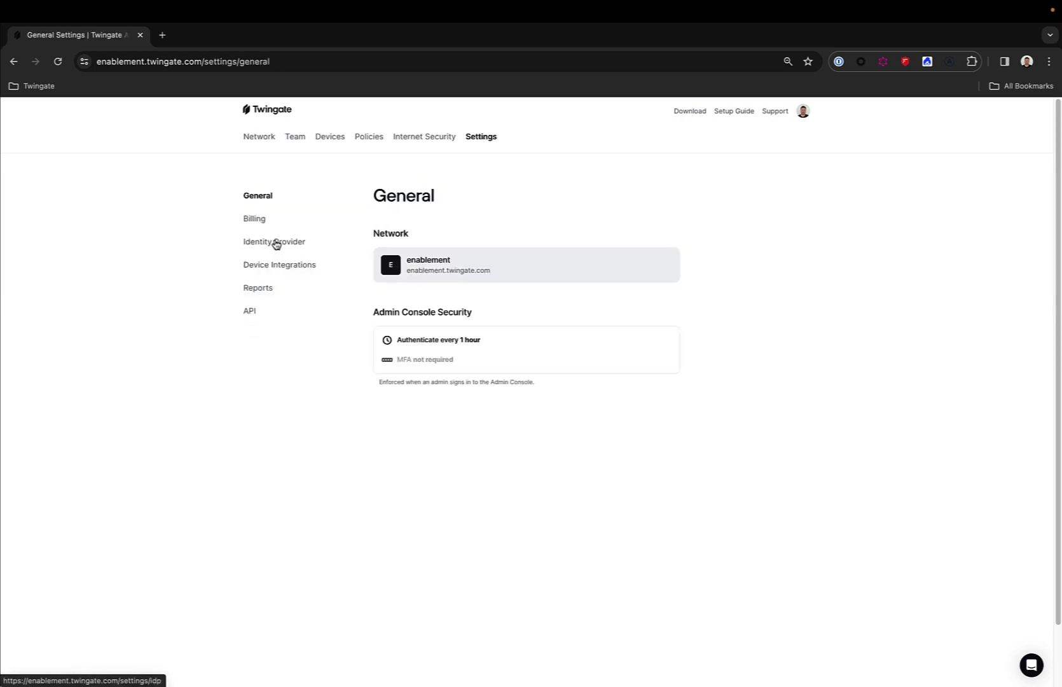
pyautogui.click(275, 245)
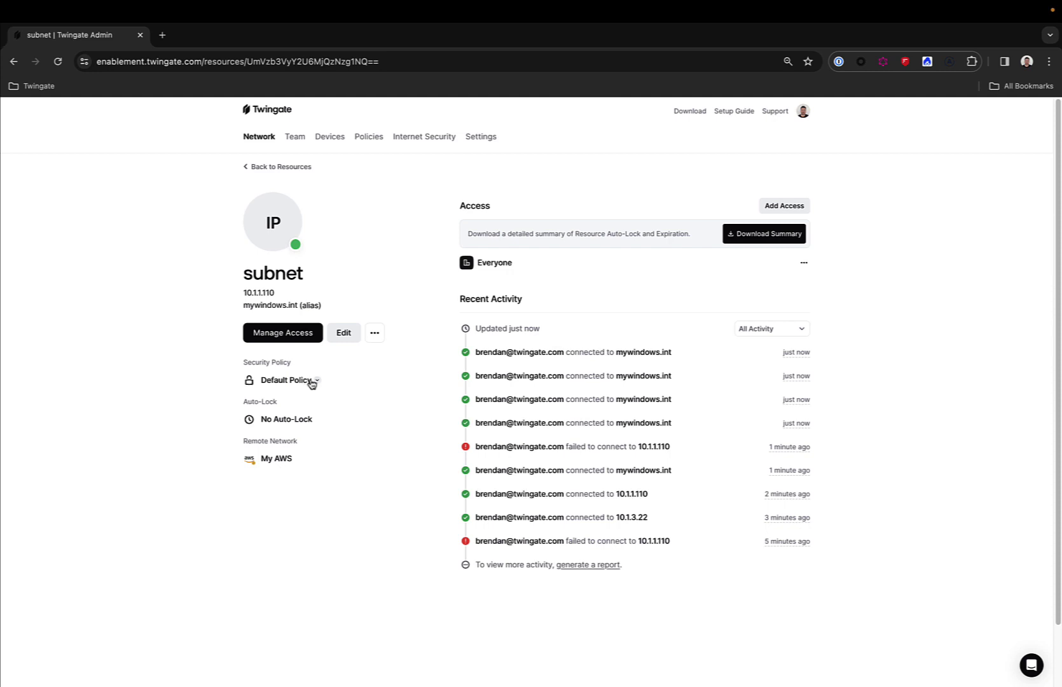
# - Change subnet's security policy from Default Policy to trusted device policy
pyautogui.click(312, 381)
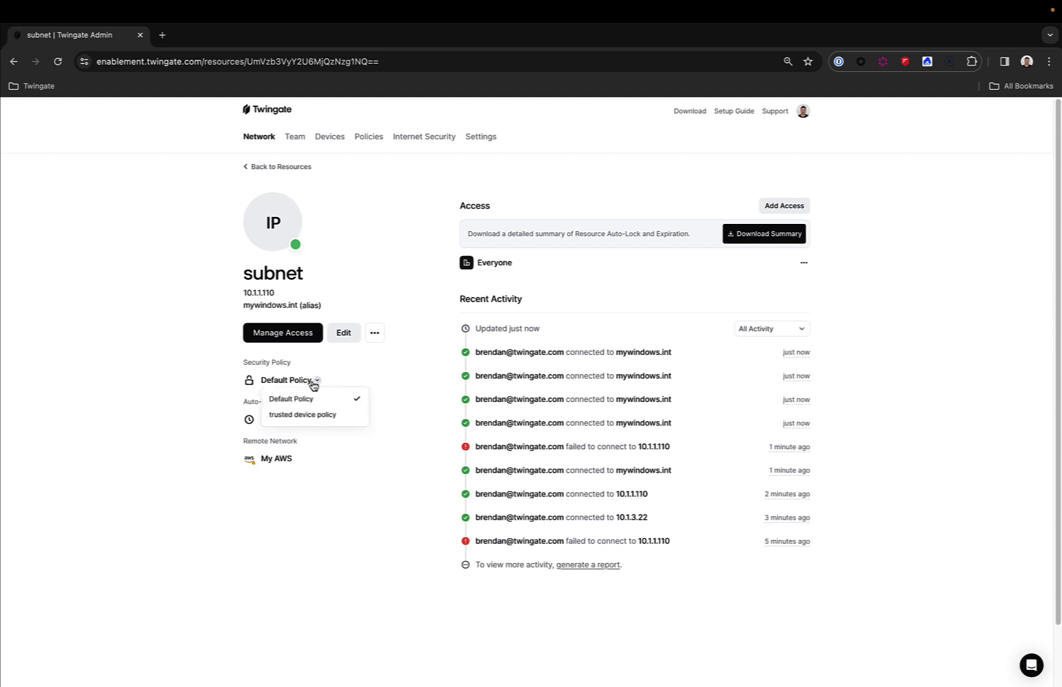
pyautogui.click(326, 415)
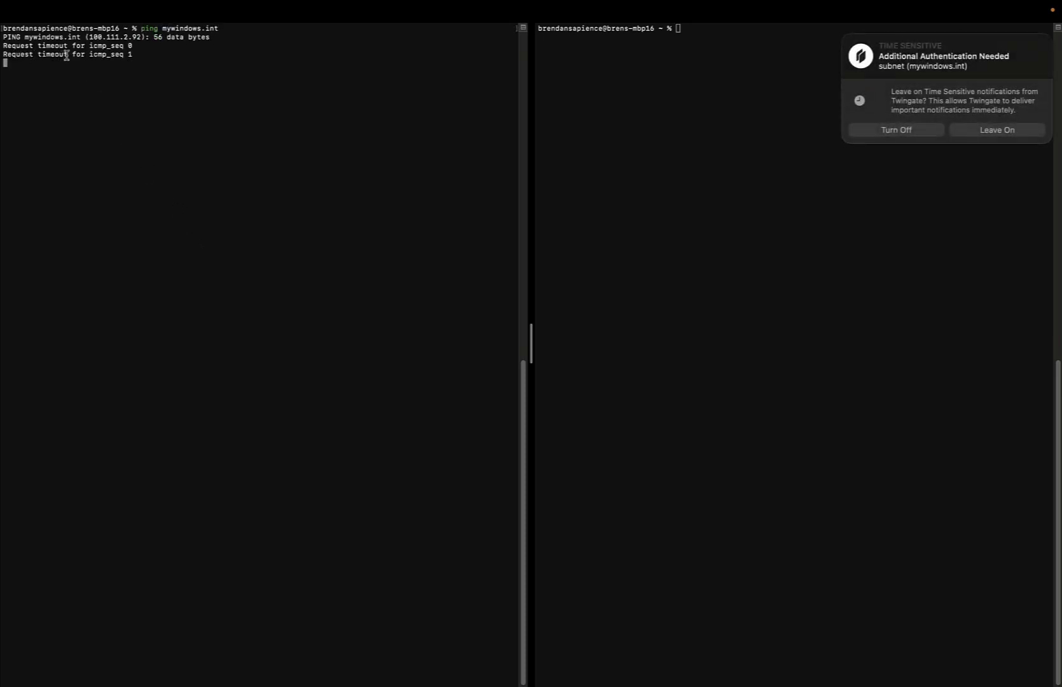
# - Open the Additional Authentication Needed notification for the subnet resource
pyautogui.click(946, 60)
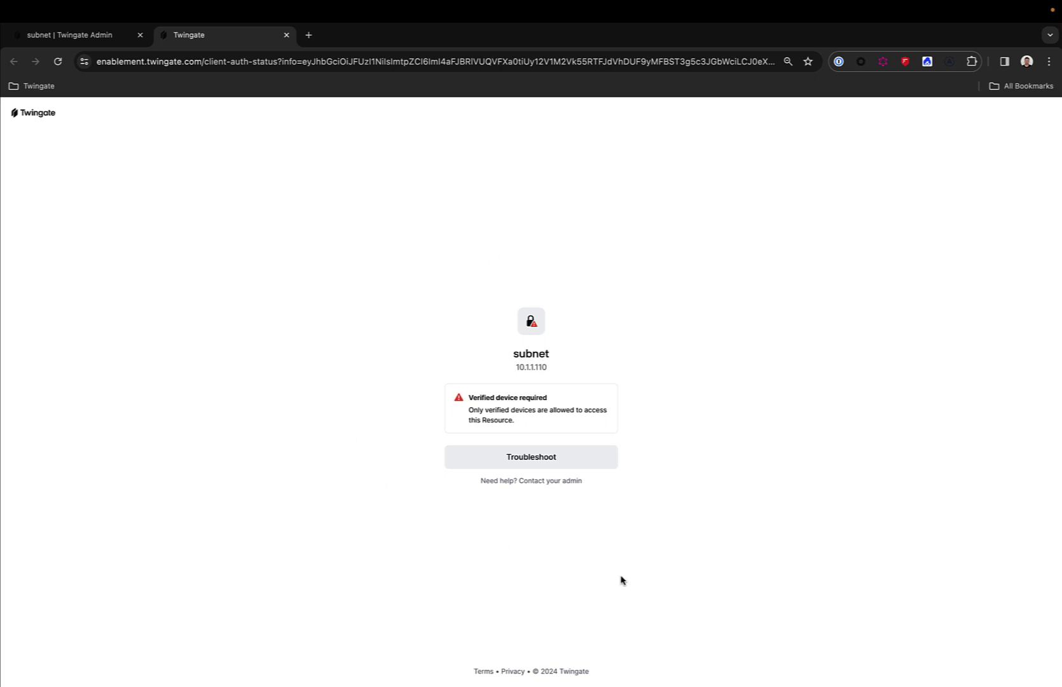
# - Open the Devices list and show the action menu for the unverified MacBook Pro (macOS 14.3.1)
pyautogui.click(61, 35)
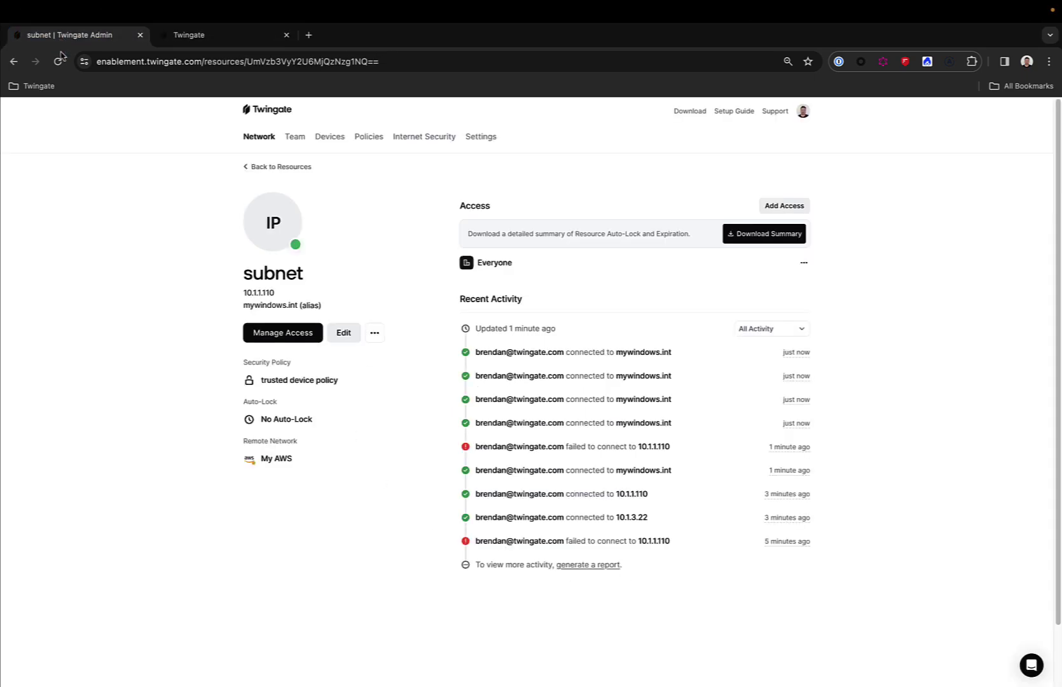
pyautogui.click(330, 137)
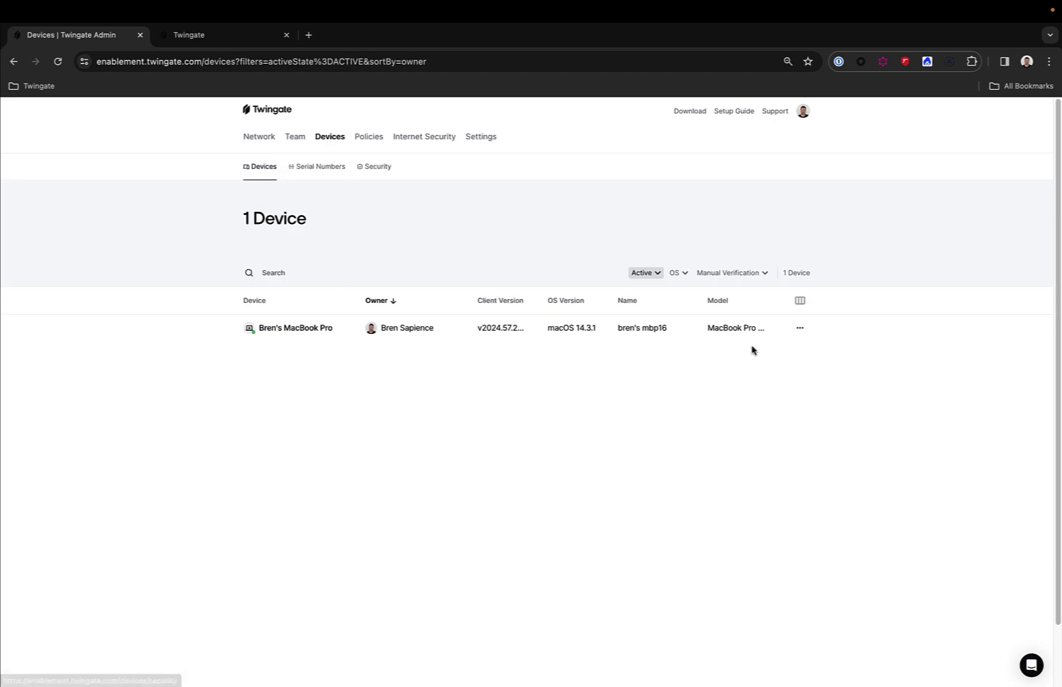
pyautogui.click(799, 328)
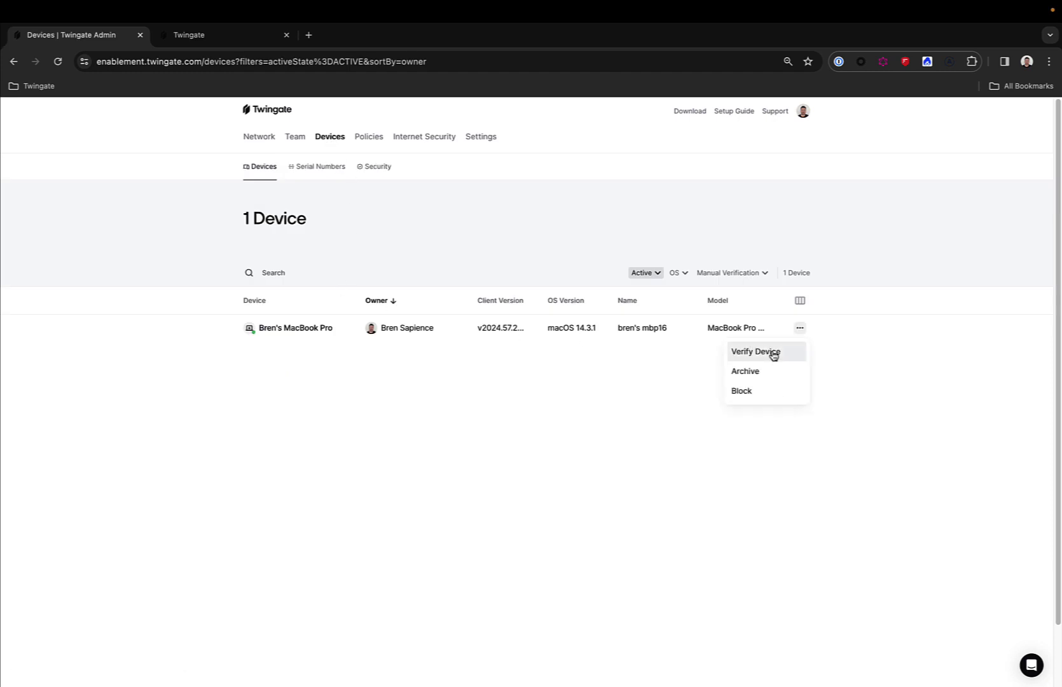